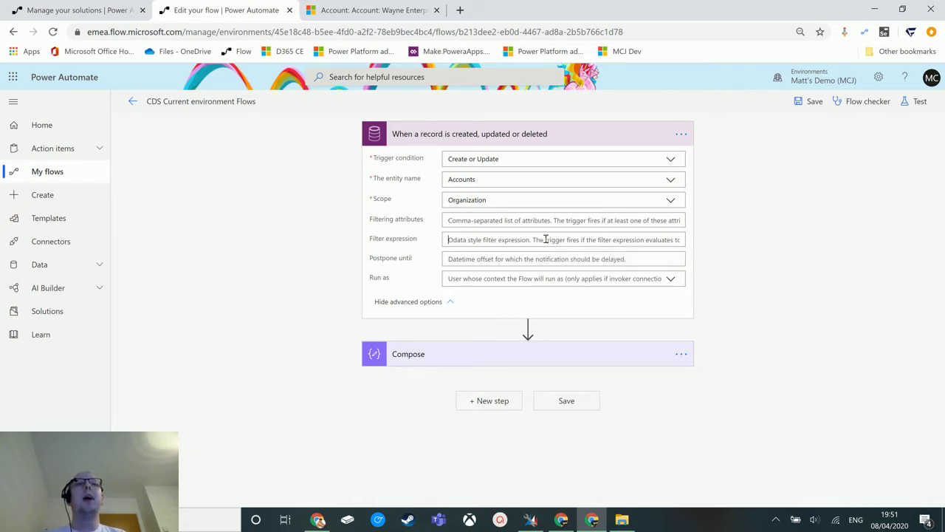
Step: Switch to FetchXML Builder in XrmToolBox and dismiss the donation banner
{"action": "left_click", "coordinate": [381, 269]}
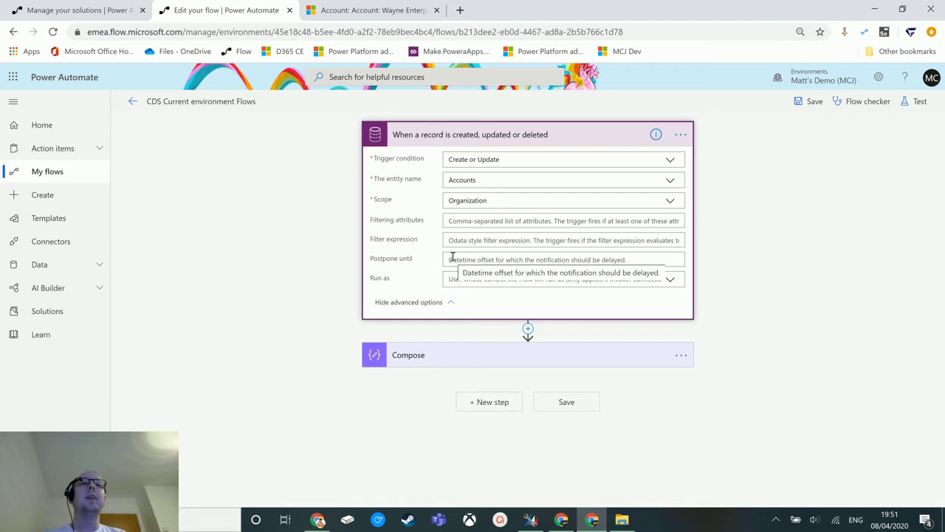
{"action": "left_click", "coordinate": [596, 241]}
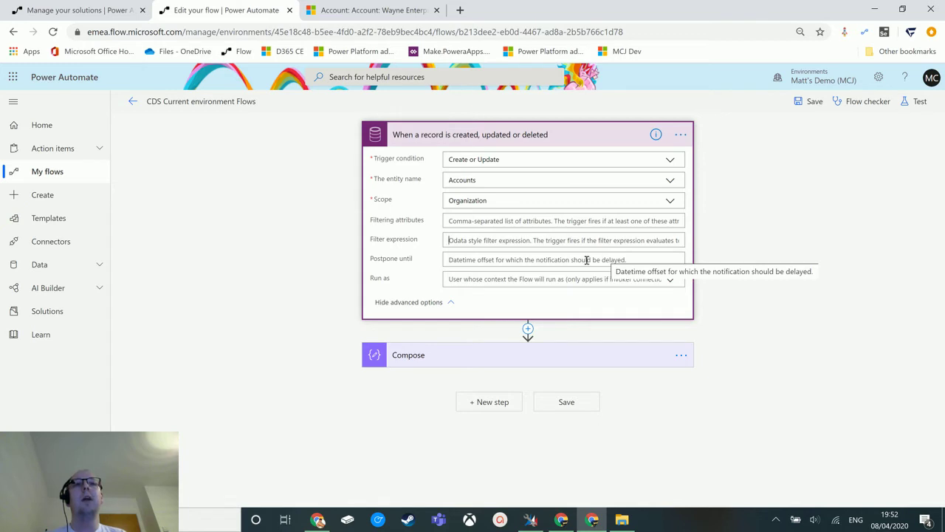
{"action": "left_click", "coordinate": [532, 521]}
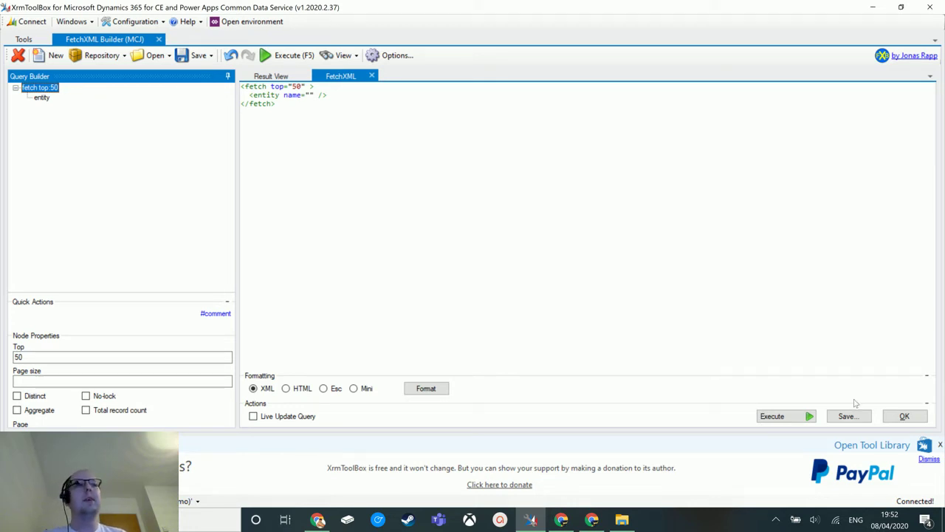
{"action": "left_click", "coordinate": [932, 460]}
{"action": "left_click", "coordinate": [931, 460]}
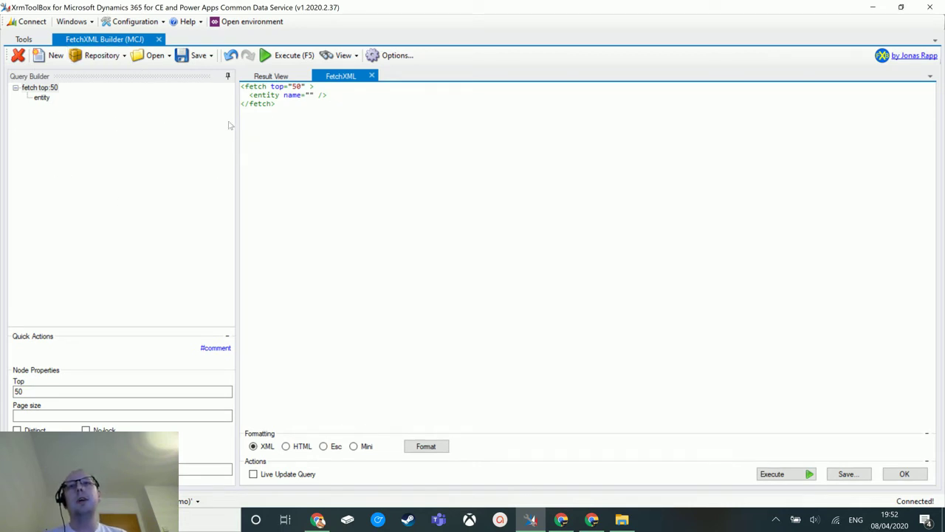
Step: Set the query's entity to account
{"action": "left_click", "coordinate": [42, 98]}
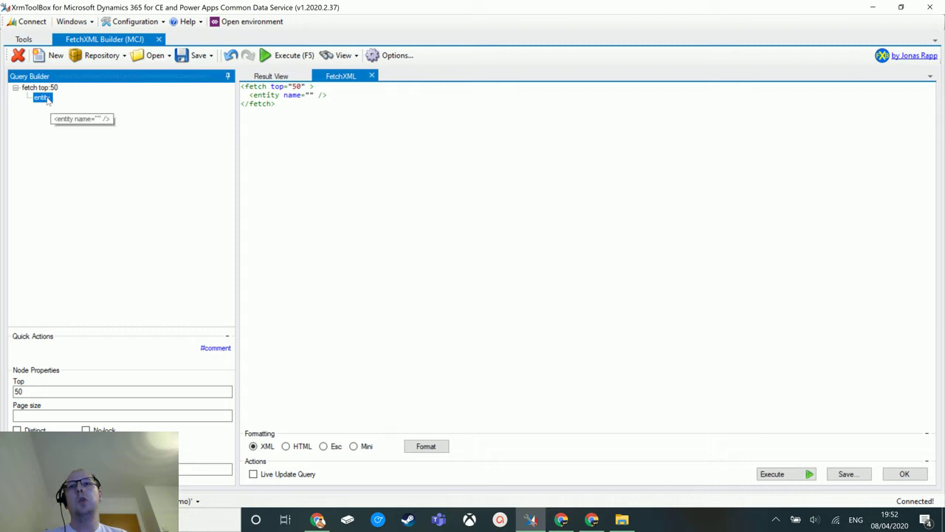
{"action": "left_click", "coordinate": [227, 392]}
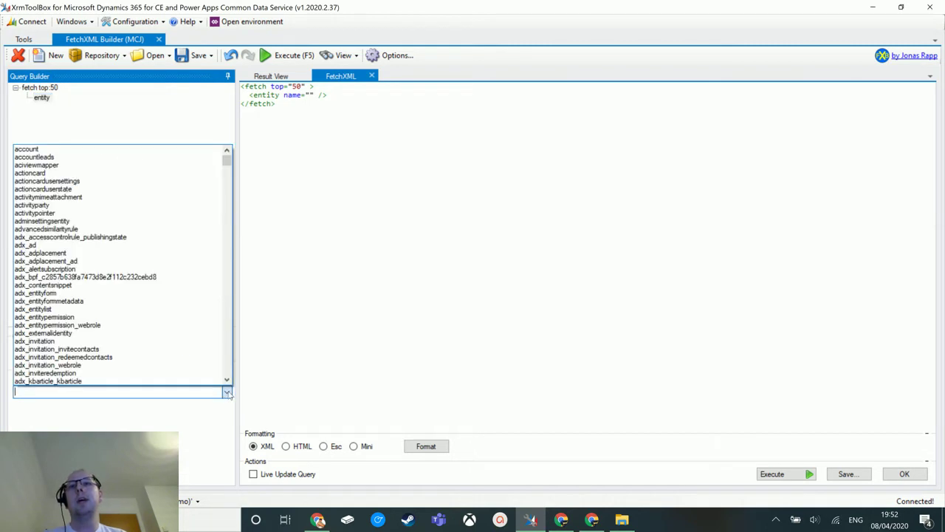
{"action": "left_click", "coordinate": [72, 152]}
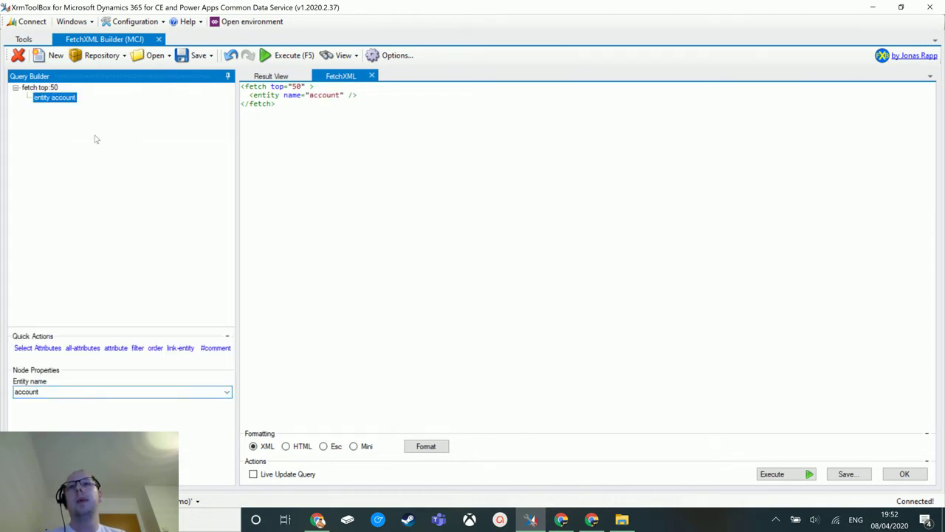
Step: Add a filter to the account entity with a condition that name equals Wayne Enterprises
{"action": "left_click", "coordinate": [138, 349]}
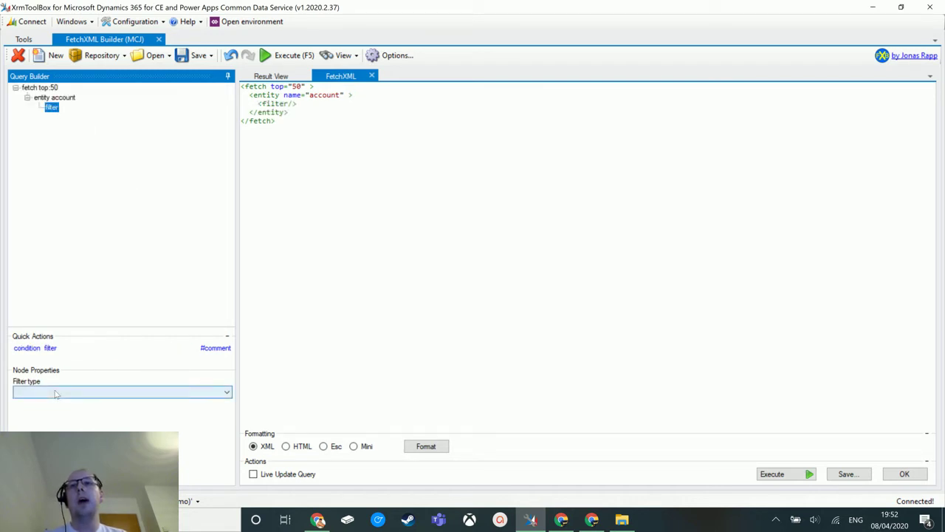
{"action": "left_click", "coordinate": [27, 349]}
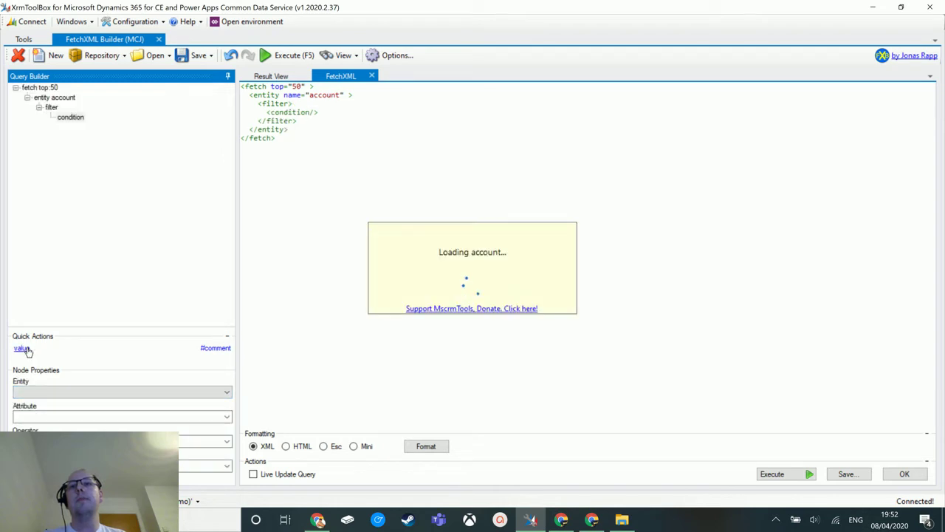
{"action": "left_click", "coordinate": [226, 417]}
{"action": "type", "text": "n"}
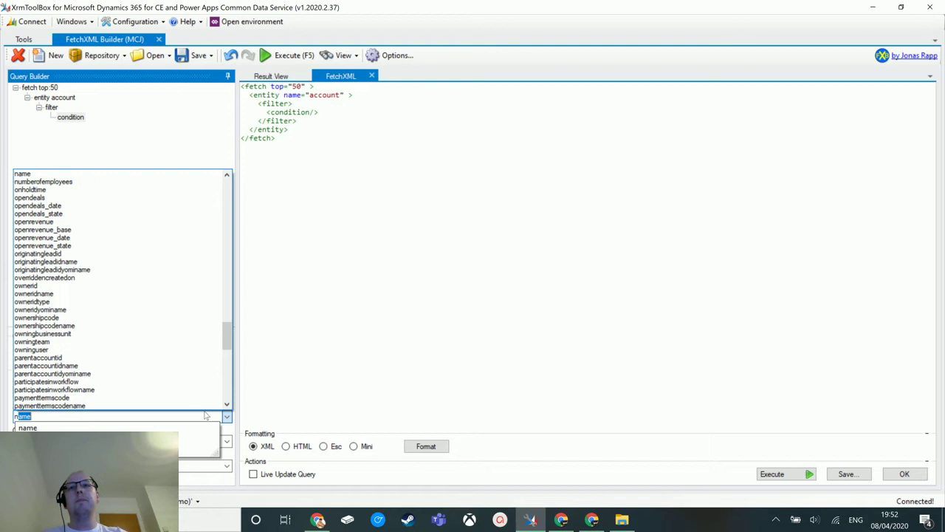
{"action": "type", "text": "ame"}
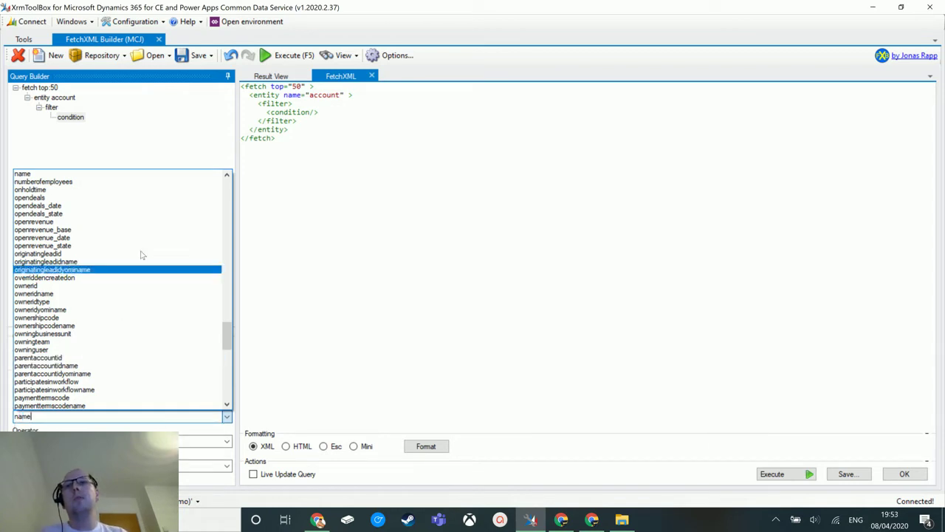
{"action": "left_click", "coordinate": [69, 177]}
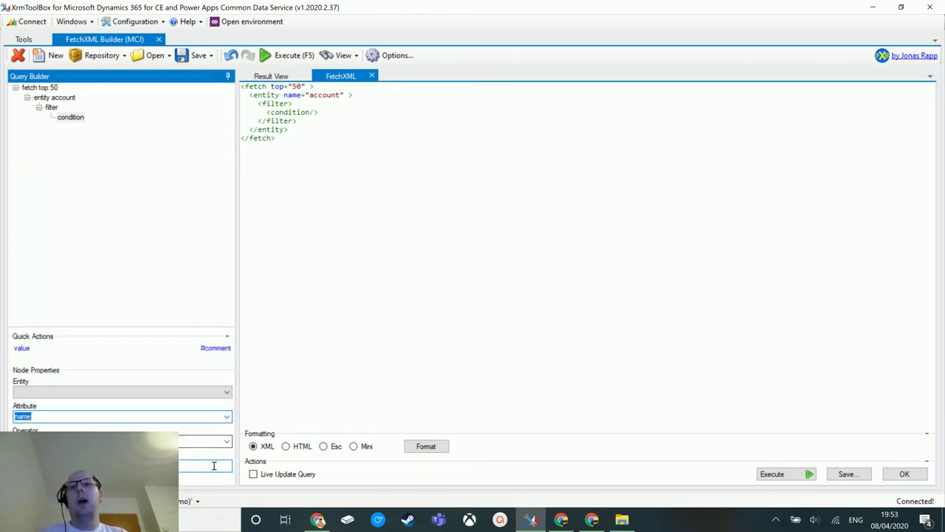
{"action": "left_click", "coordinate": [228, 441]}
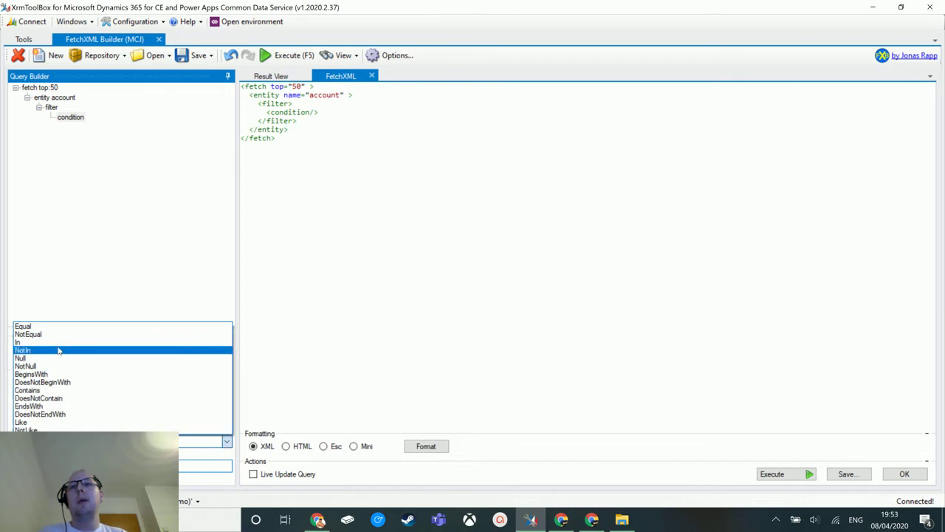
{"action": "left_click", "coordinate": [57, 328]}
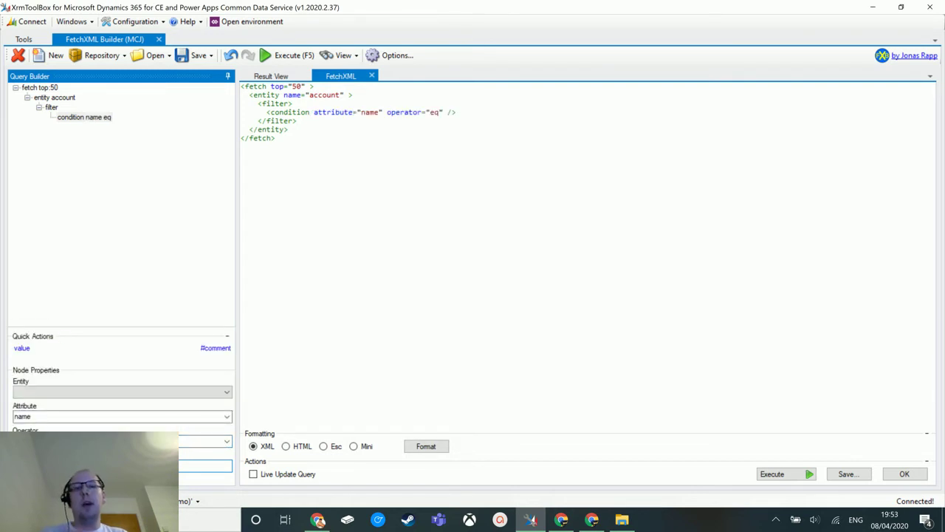
{"action": "key", "text": "super+v"}
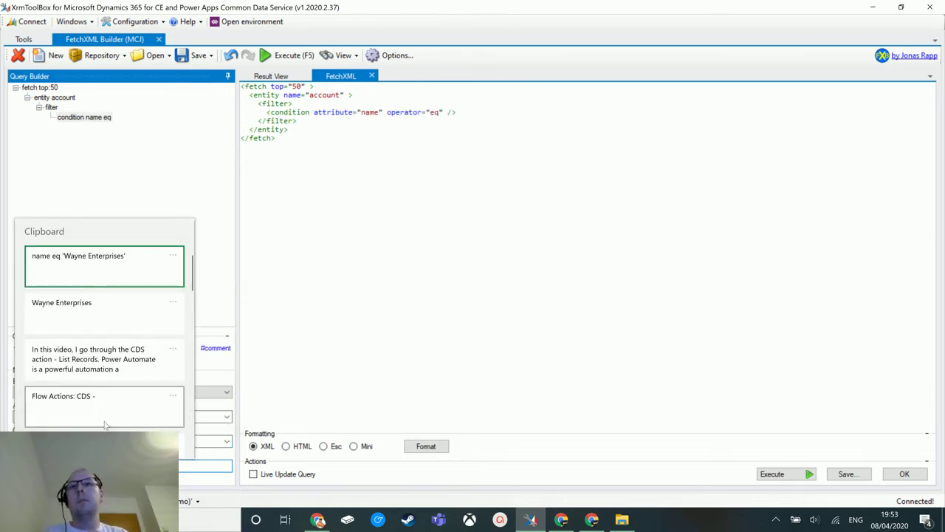
{"action": "left_click", "coordinate": [118, 317]}
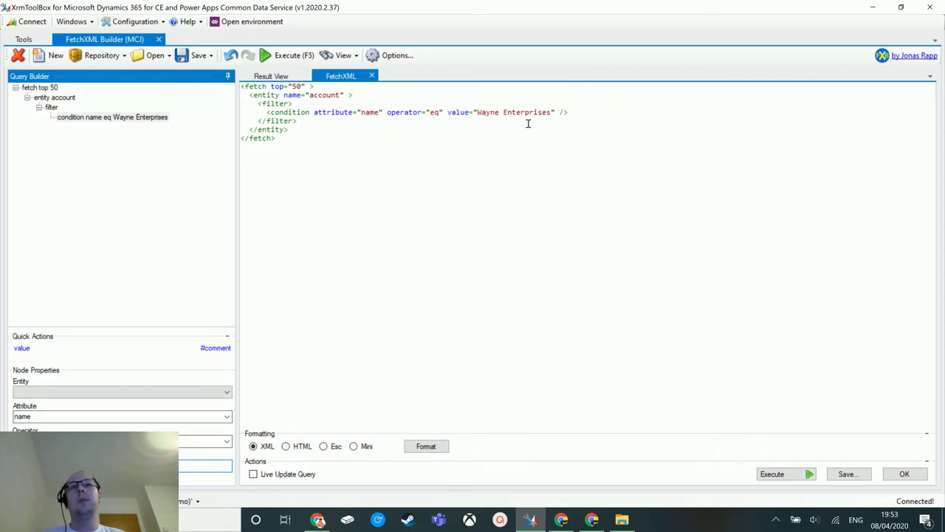
Step: Execute the query, examine the returned account record, and return to the FetchXML code
{"action": "left_click", "coordinate": [285, 56]}
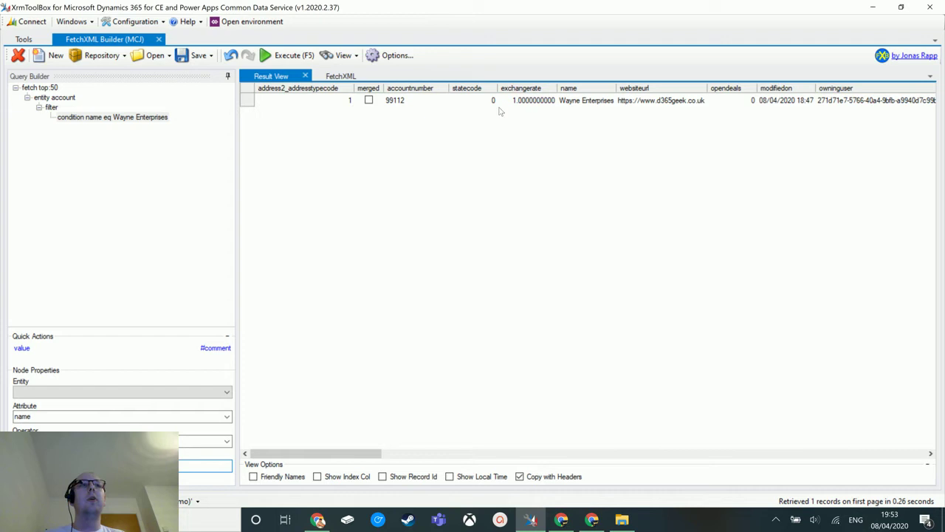
{"action": "mouse_move", "coordinate": [348, 457]}
{"action": "left_mouse_down"}
{"action": "mouse_move", "coordinate": [559, 455]}
{"action": "mouse_move", "coordinate": [351, 456]}
{"action": "mouse_move", "coordinate": [360, 454]}
{"action": "left_mouse_up"}
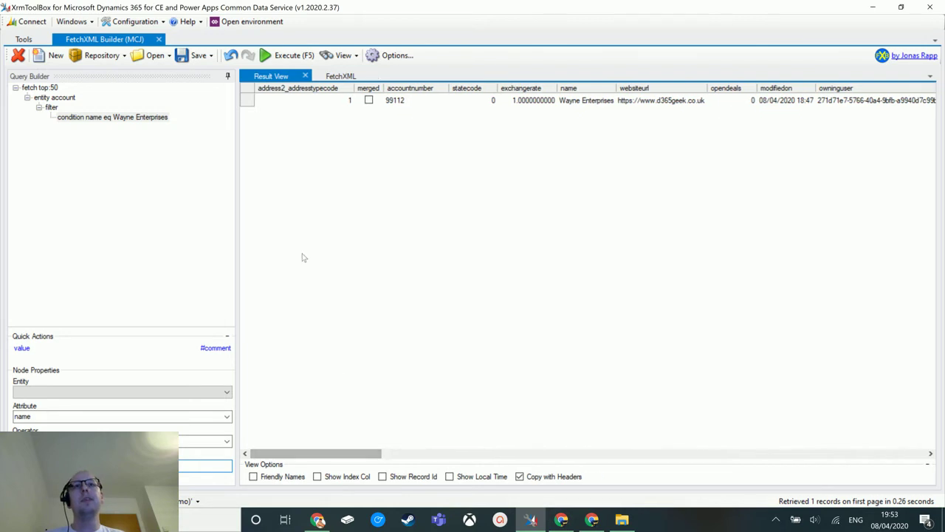
{"action": "left_click", "coordinate": [342, 76]}
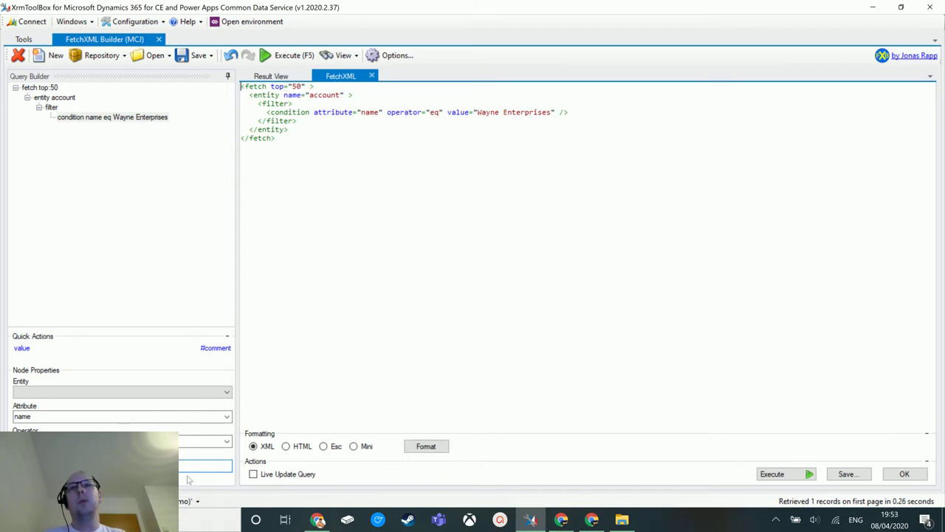
{"action": "left_click", "coordinate": [170, 60]}
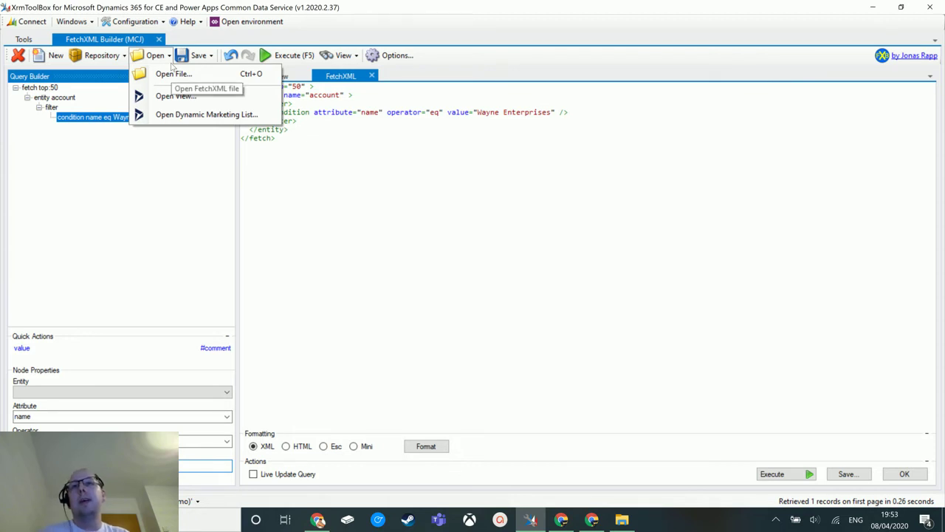
{"action": "left_click", "coordinate": [229, 242]}
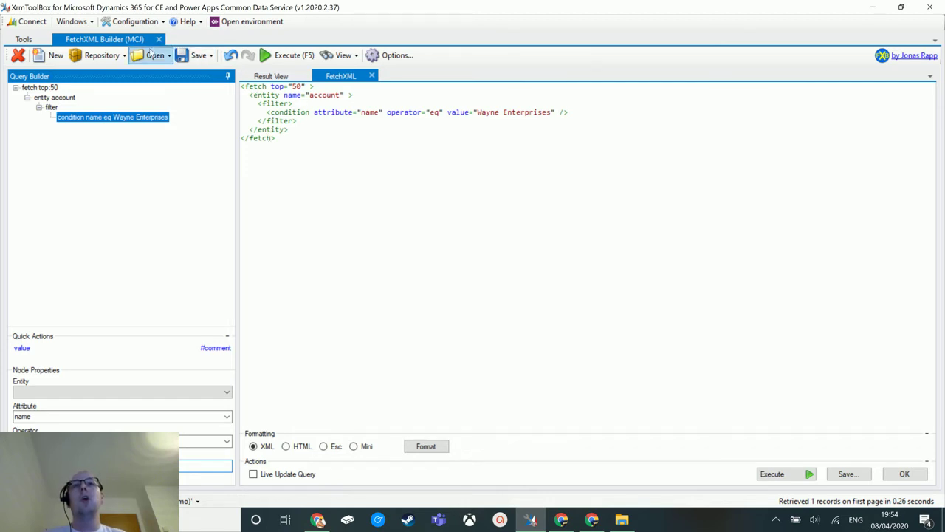
{"action": "left_click", "coordinate": [154, 56]}
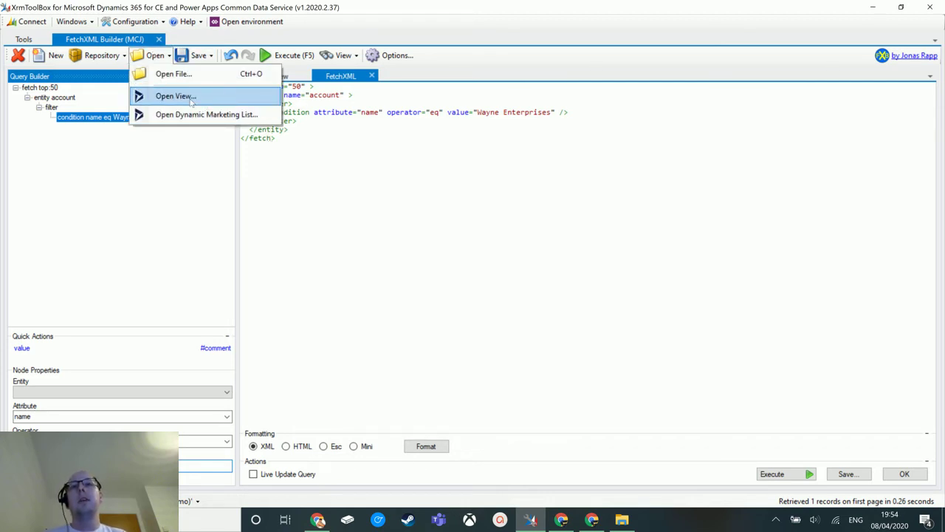
{"action": "left_click", "coordinate": [162, 194]}
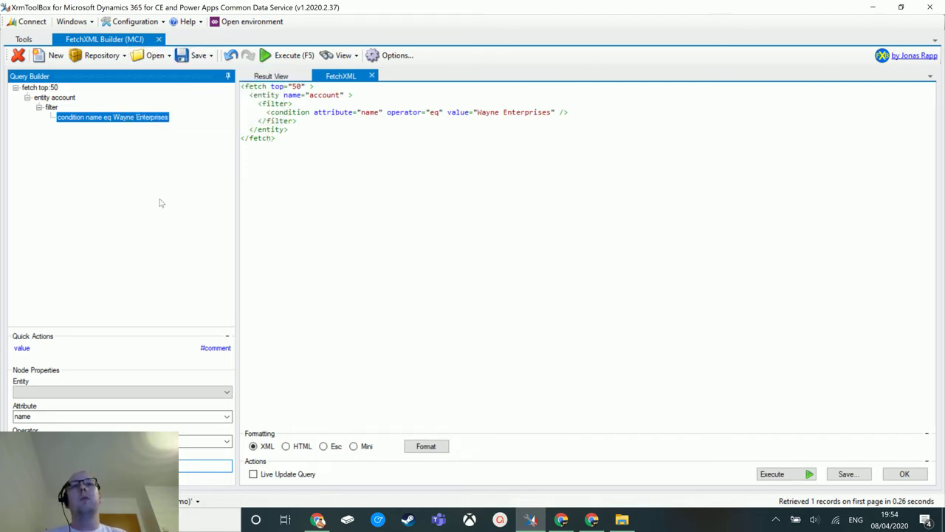
Step: Show the query's Power Automate parameters and copy the generated filter query
{"action": "left_click", "coordinate": [357, 56]}
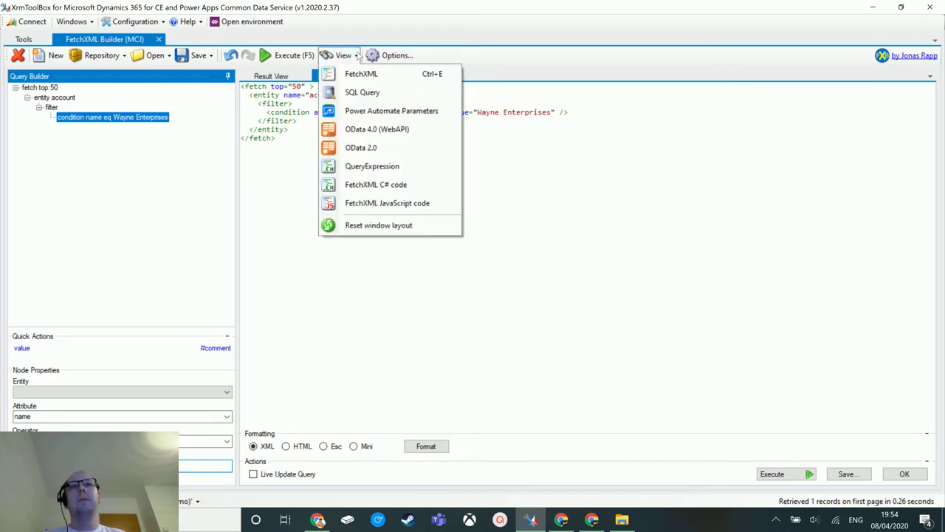
{"action": "left_click", "coordinate": [441, 112]}
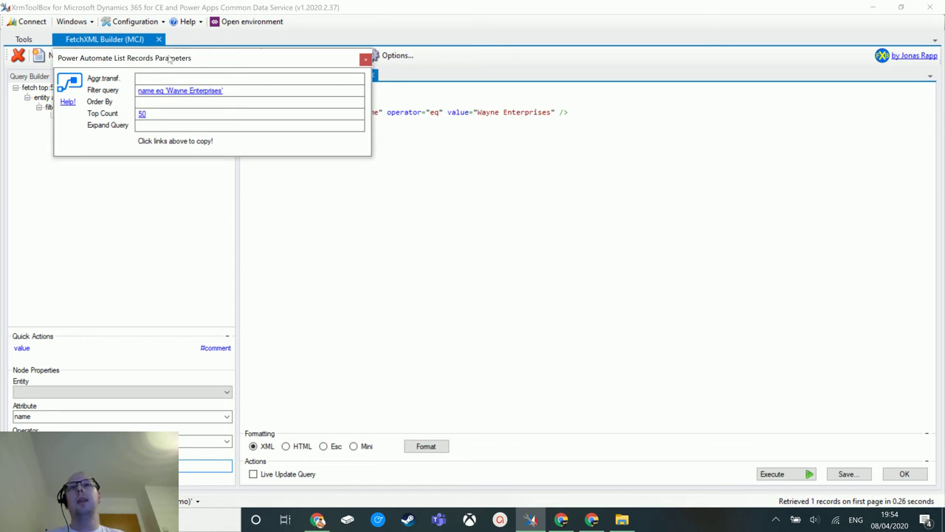
{"action": "left_click_drag", "start_coordinate": [169, 59], "coordinate": [434, 233]}
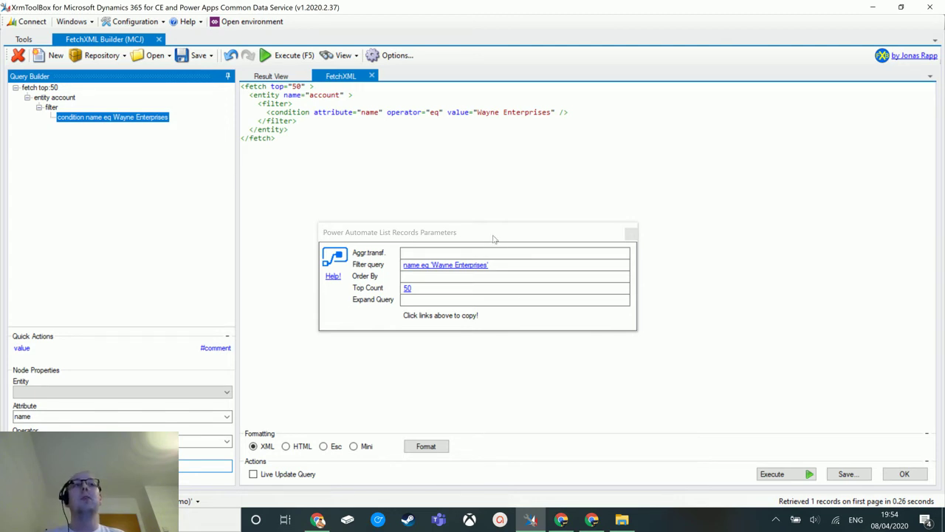
{"action": "left_click_drag", "start_coordinate": [494, 239], "coordinate": [276, 166]}
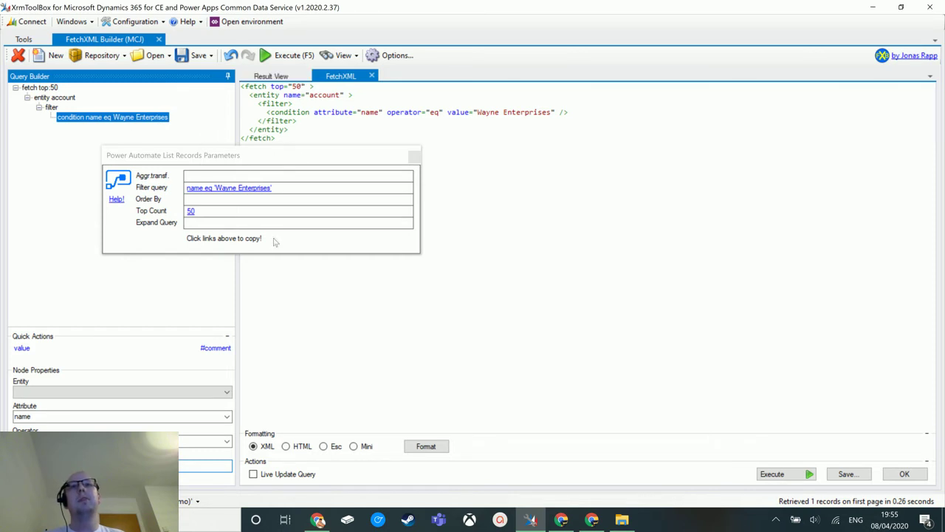
{"action": "left_click", "coordinate": [233, 190]}
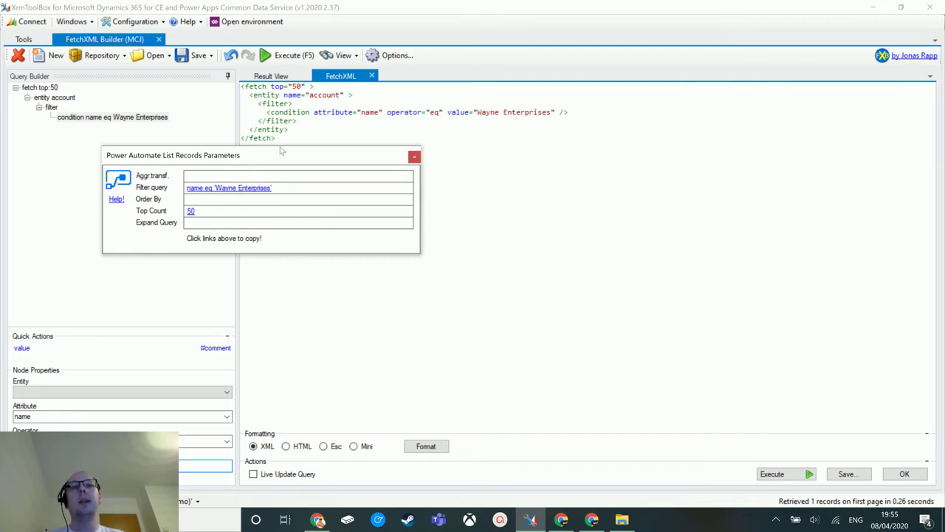
{"action": "left_click_drag", "start_coordinate": [281, 151], "coordinate": [277, 122]}
{"action": "left_click", "coordinate": [355, 241]}
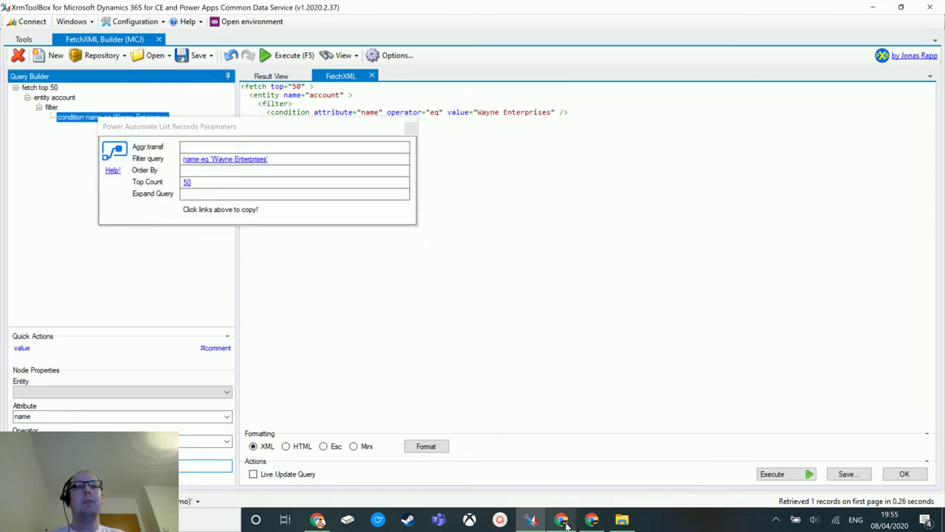
Step: Switch to the Power Automate flow and set the record trigger's filter expression to name eq 'Wayne Enterprises'
{"action": "mouse_move", "coordinate": [593, 520]}
{"action": "left_click", "coordinate": [605, 451]}
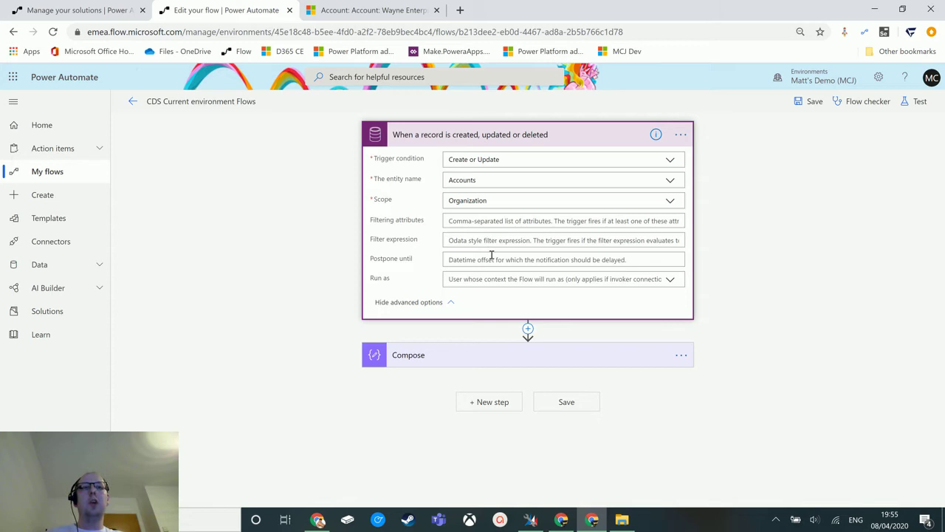
{"action": "type", "text": "name eq 'Wayne Enterprises'"}
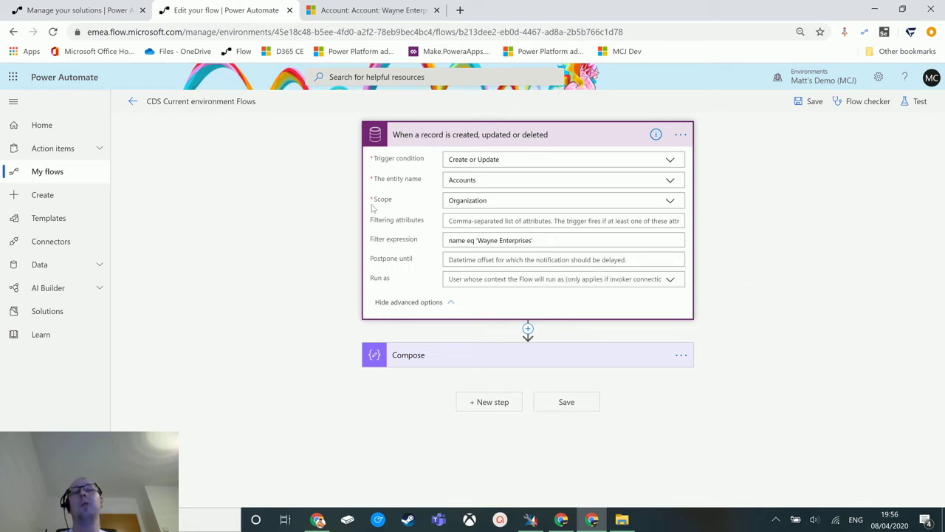
Step: Save the flow and start a test with the trigger action performed manually
{"action": "left_click", "coordinate": [914, 103]}
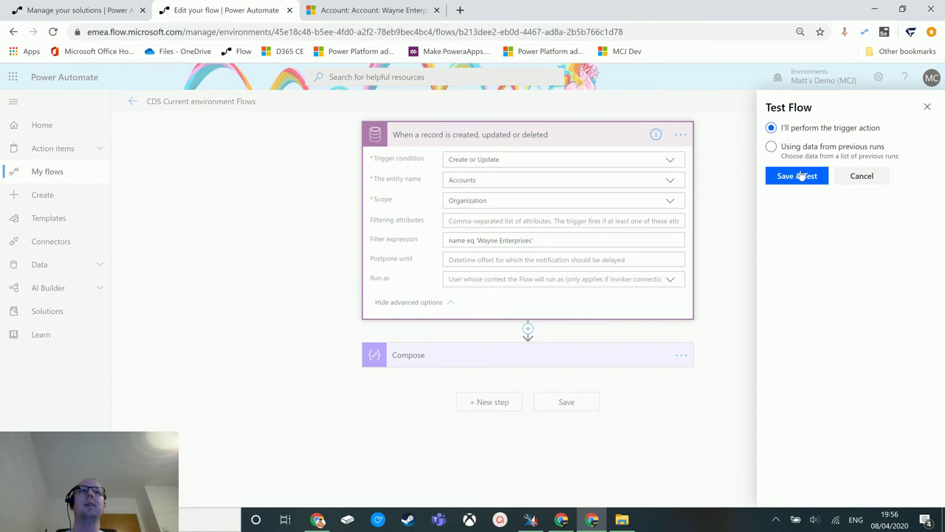
{"action": "left_click", "coordinate": [797, 177]}
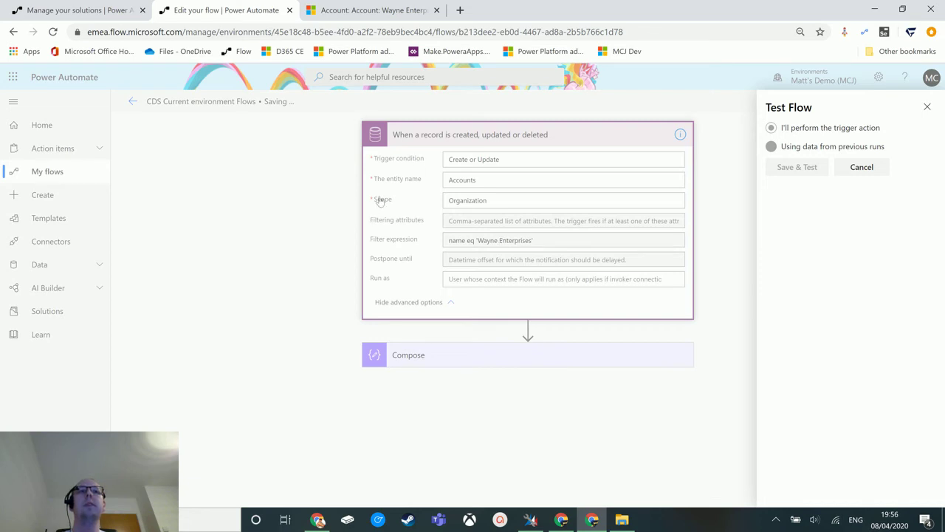
Step: Switch to Dynamics 365 and create an account named "test 3", saving and closing the record
{"action": "left_click", "coordinate": [375, 12]}
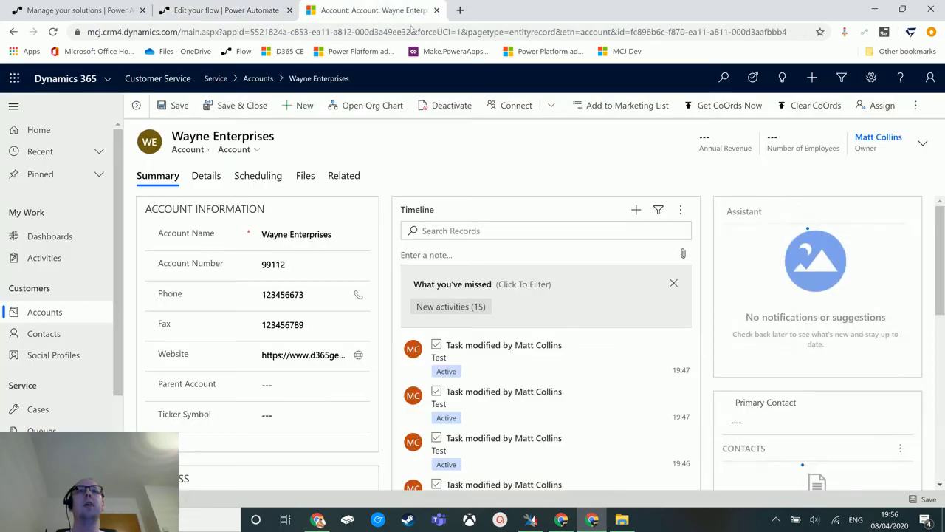
{"action": "left_click", "coordinate": [45, 312]}
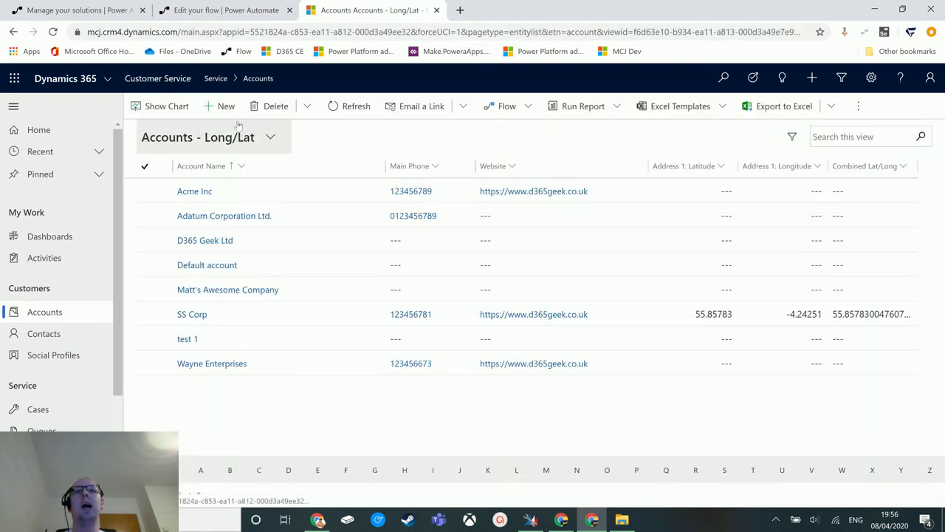
{"action": "left_click", "coordinate": [221, 107]}
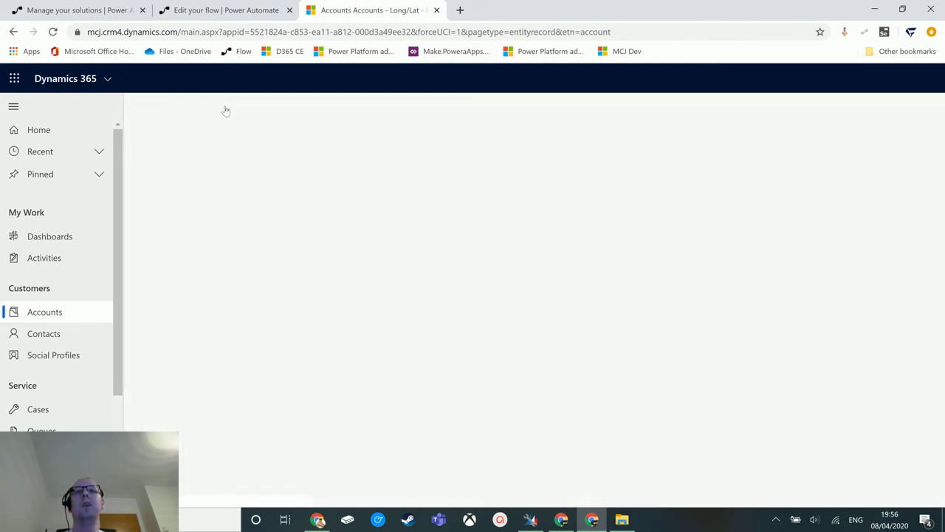
{"action": "left_click", "coordinate": [295, 236]}
{"action": "type", "text": "r"}
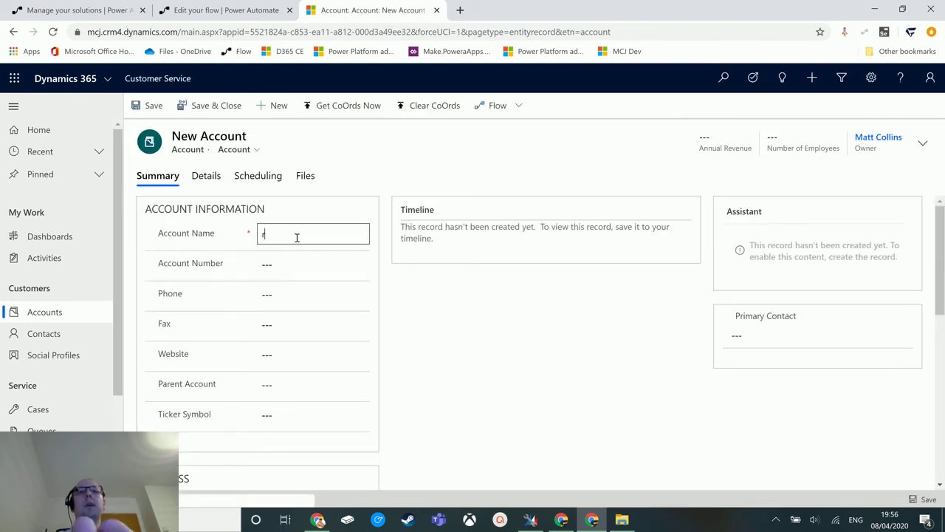
{"action": "type", "text": "est 3"}
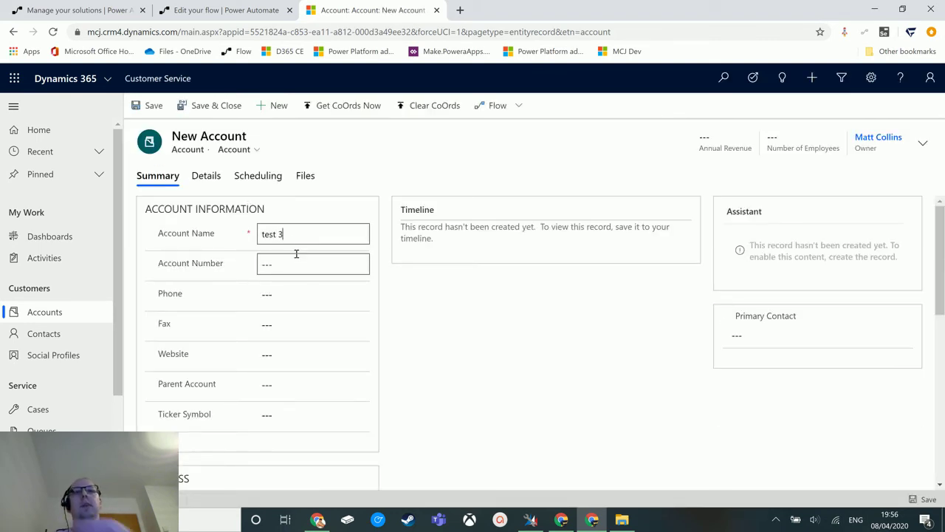
{"action": "left_click", "coordinate": [215, 105]}
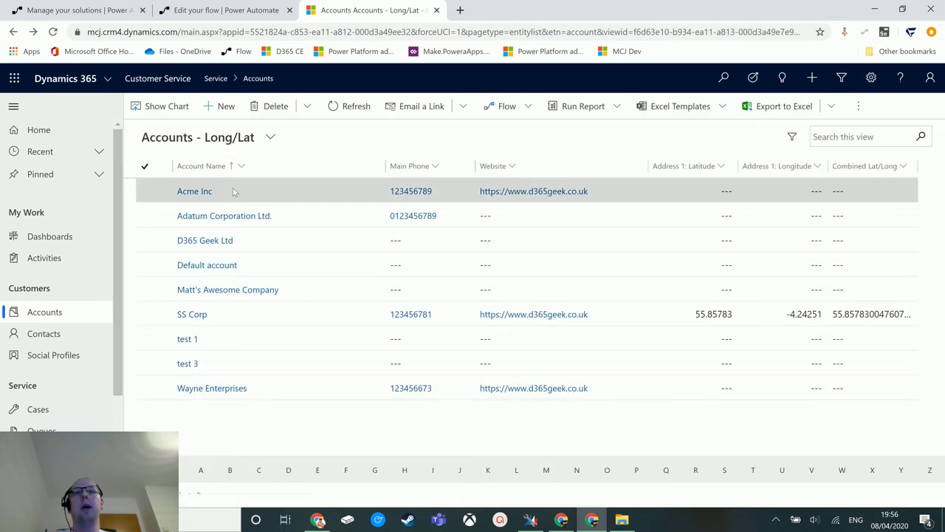
Step: Append a digit to both the account number and phone of the Acme Inc account, then save and close it, ignoring duplicates
{"action": "left_click", "coordinate": [201, 192]}
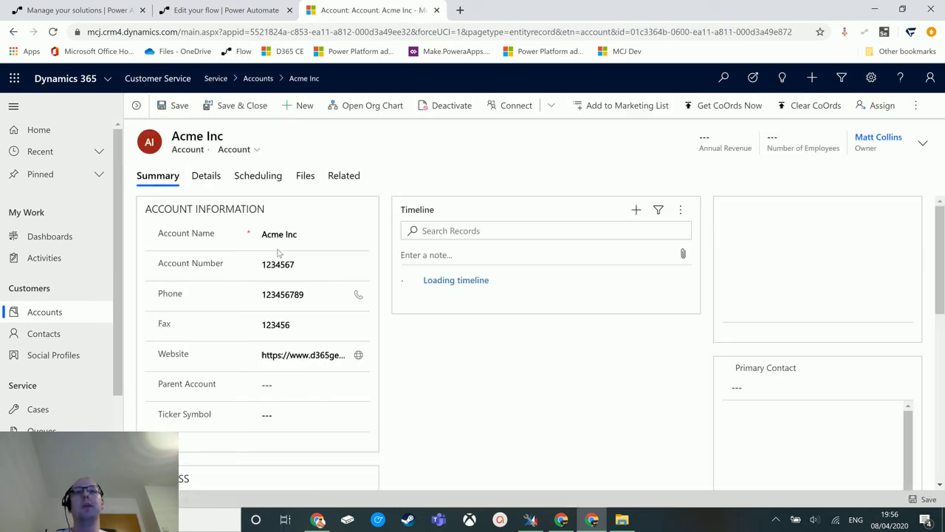
{"action": "left_click", "coordinate": [315, 266]}
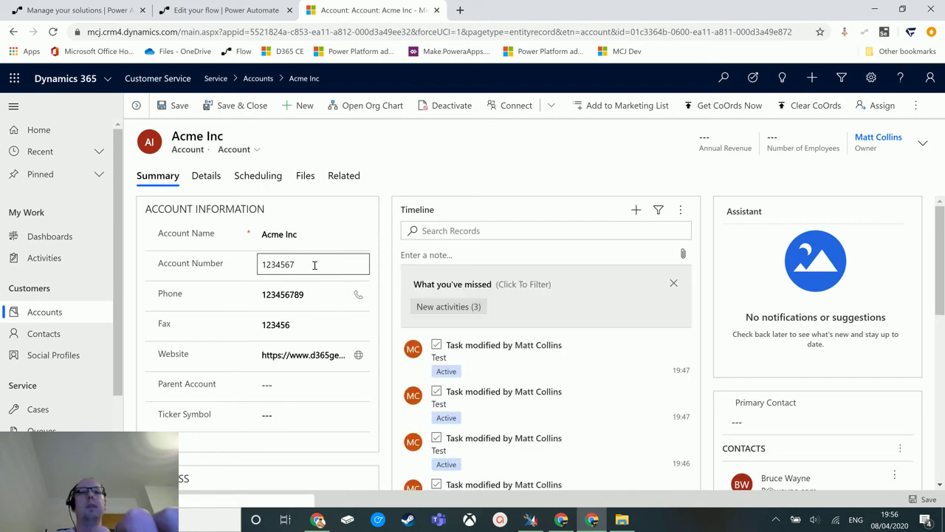
{"action": "type", "text": "8"}
{"action": "left_click", "coordinate": [319, 291]}
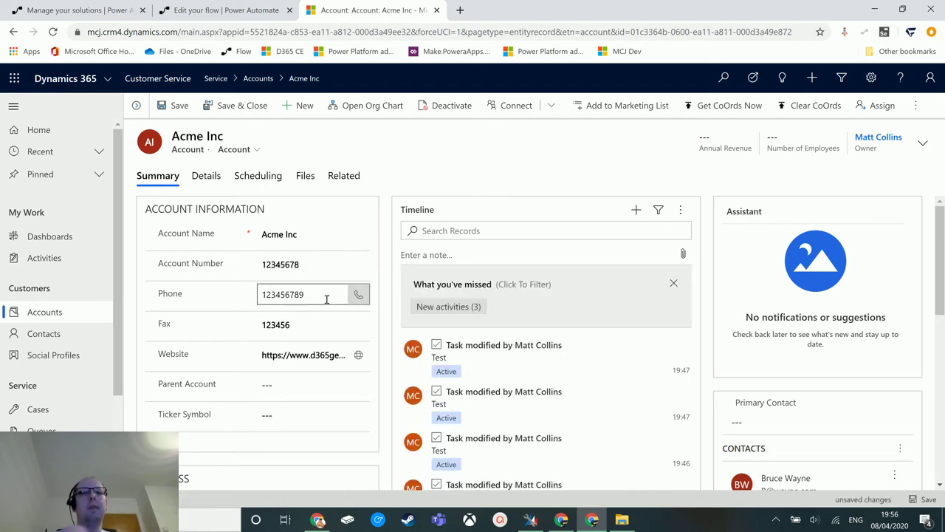
{"action": "type", "text": "1"}
{"action": "left_click", "coordinate": [235, 106]}
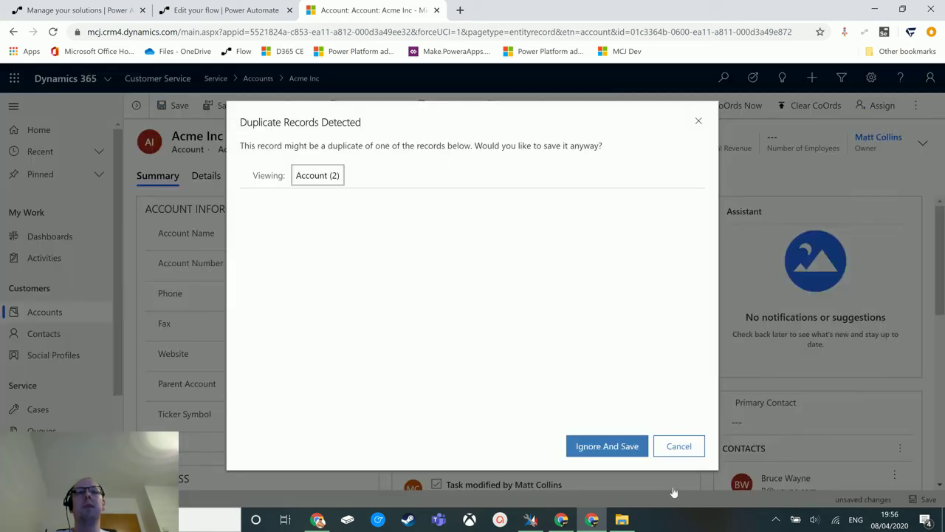
{"action": "left_click", "coordinate": [628, 441]}
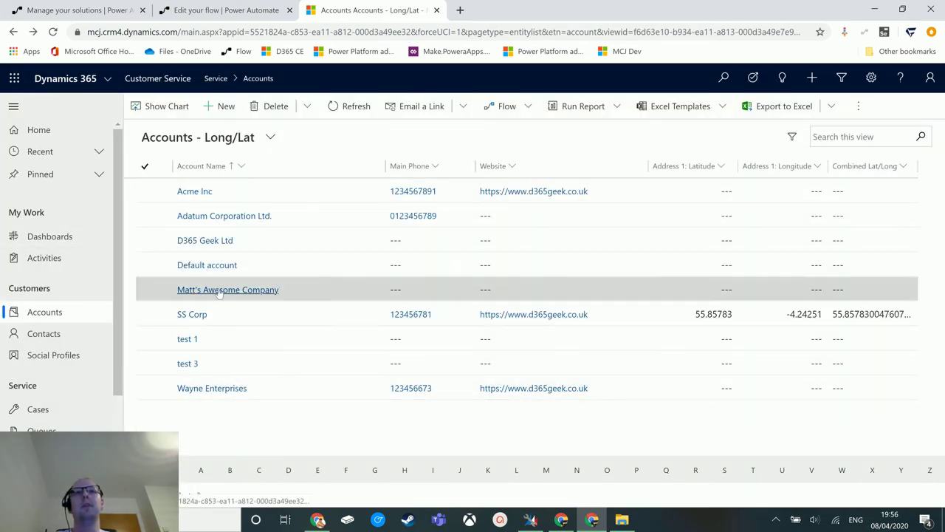
Step: Check the flow test in Power Automate before and after opening the Wayne Enterprises account in Dynamics 365
{"action": "left_click", "coordinate": [235, 15]}
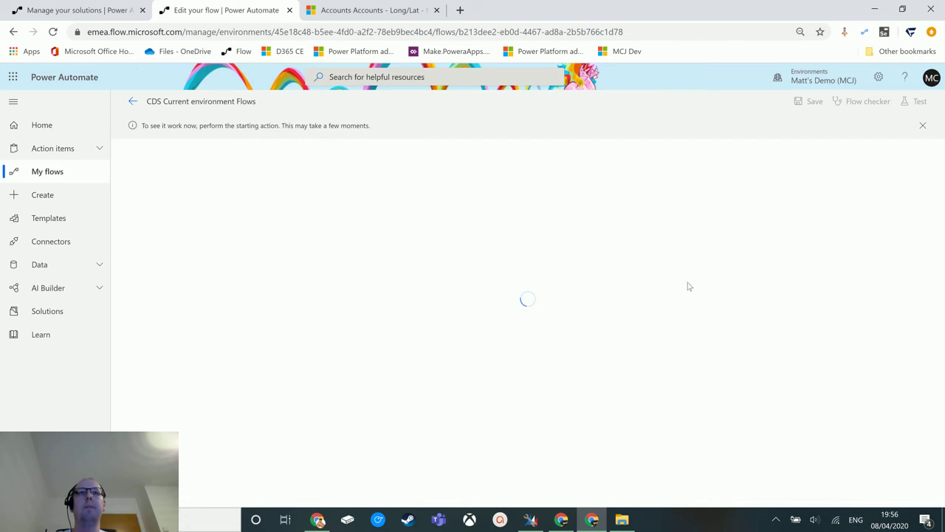
{"action": "left_click", "coordinate": [381, 10]}
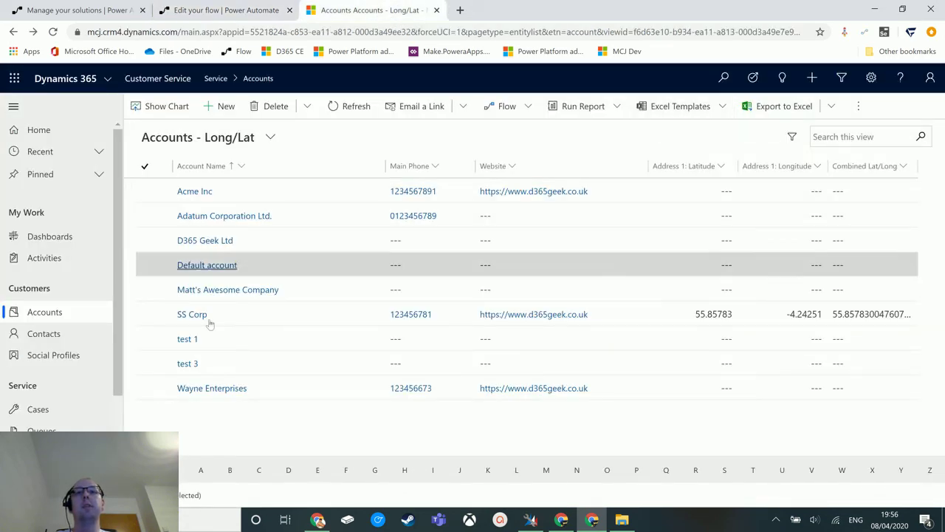
{"action": "double_click", "coordinate": [286, 396]}
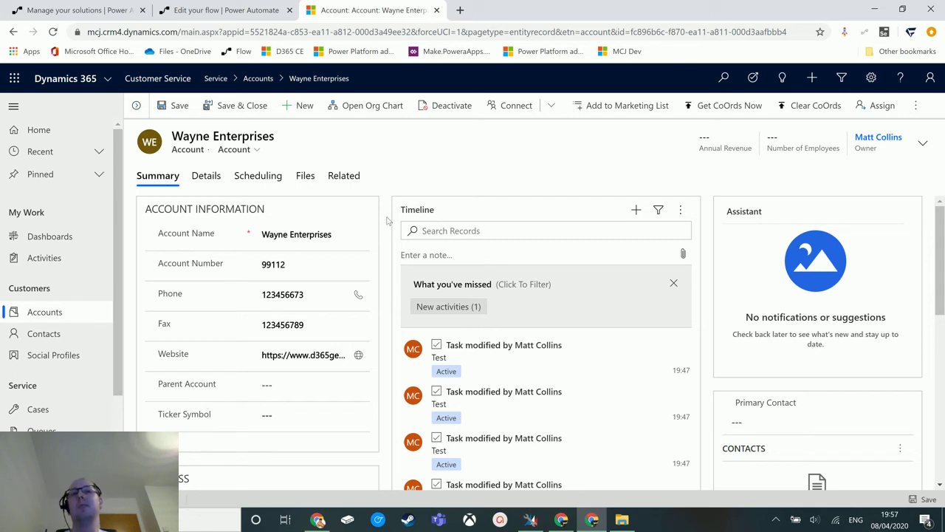
{"action": "left_click", "coordinate": [345, 233]}
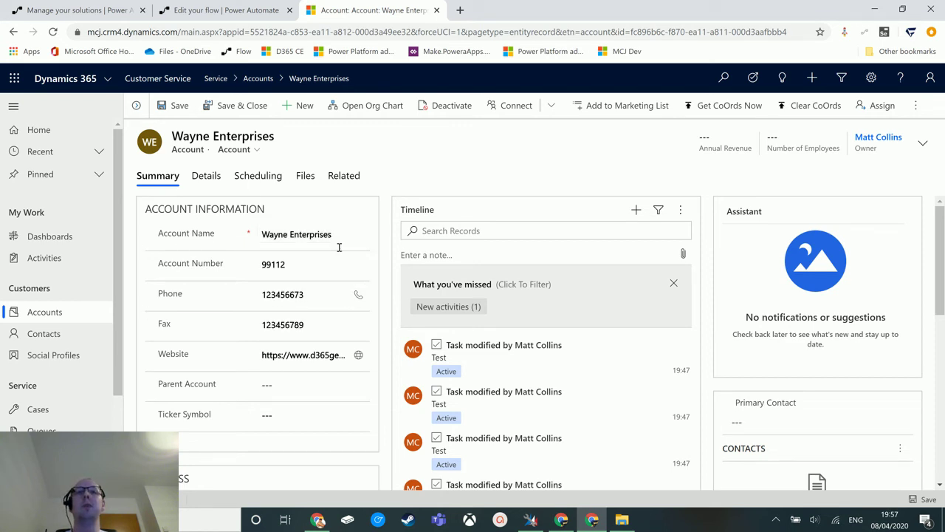
{"action": "left_click", "coordinate": [253, 10]}
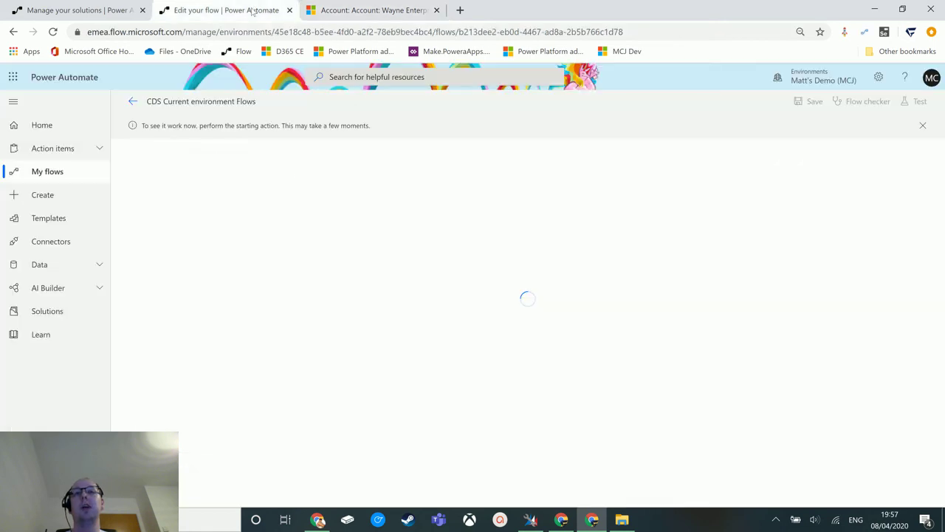
Step: Return to Dynamics 365, append a digit to the Wayne Enterprises account number, and save the record, ignoring duplicates
{"action": "left_click", "coordinate": [373, 10]}
{"action": "type", "text": "1121"}
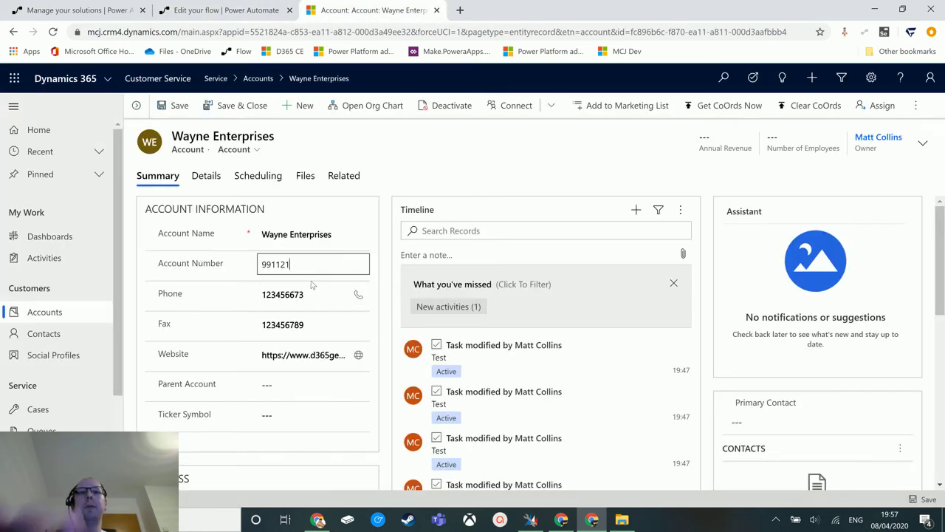
{"action": "left_click", "coordinate": [185, 108]}
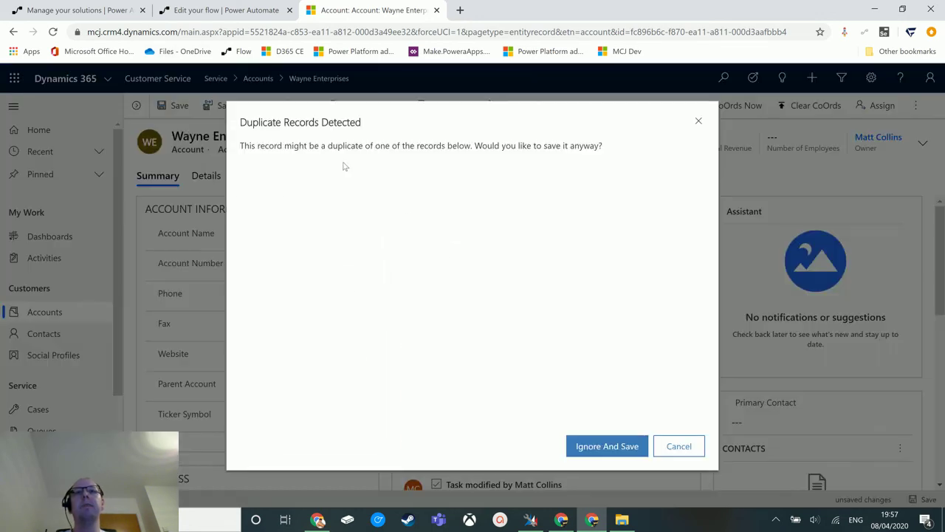
{"action": "left_click", "coordinate": [607, 446]}
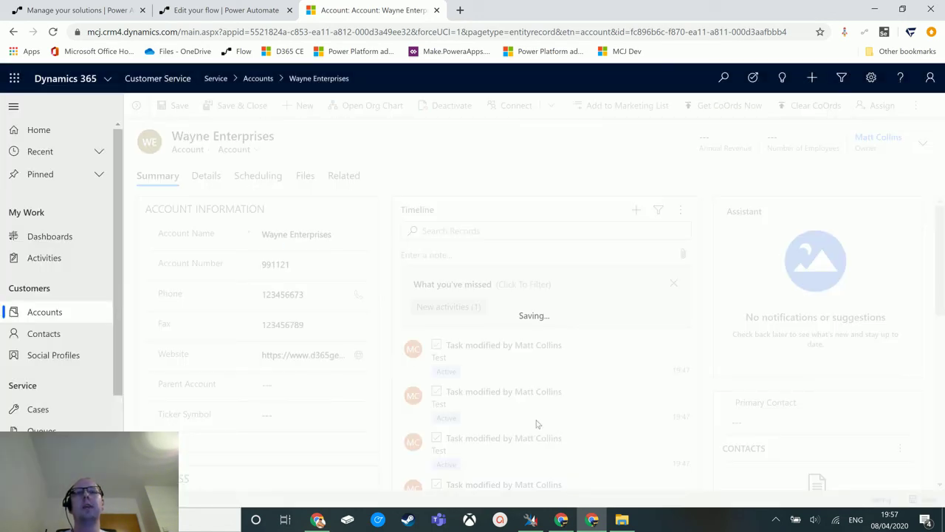
Step: Switch to Power Automate, examine the trigger's run inputs, filter expression and output body, and reopen the flow for editing
{"action": "left_click", "coordinate": [250, 13]}
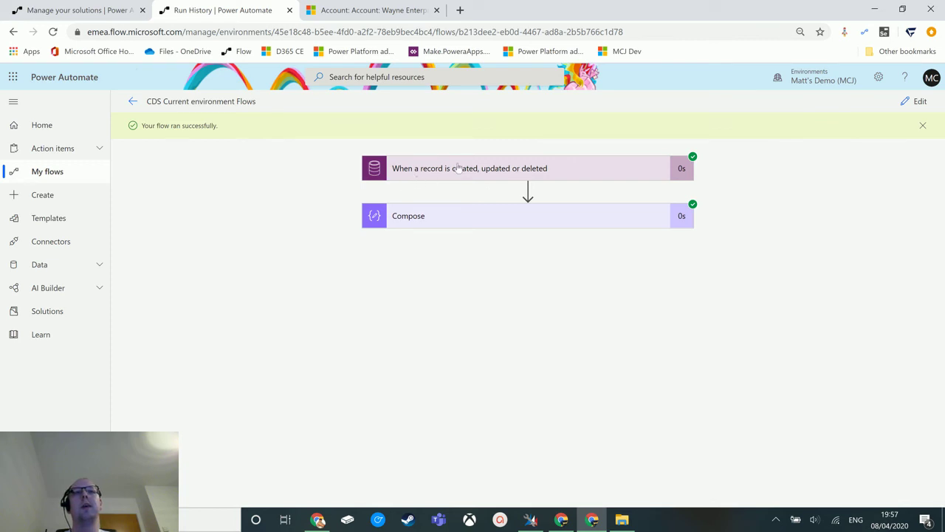
{"action": "left_click", "coordinate": [458, 168]}
{"action": "scroll", "coordinate": [720, 214], "scroll_direction": "down", "scroll_amount": 1}
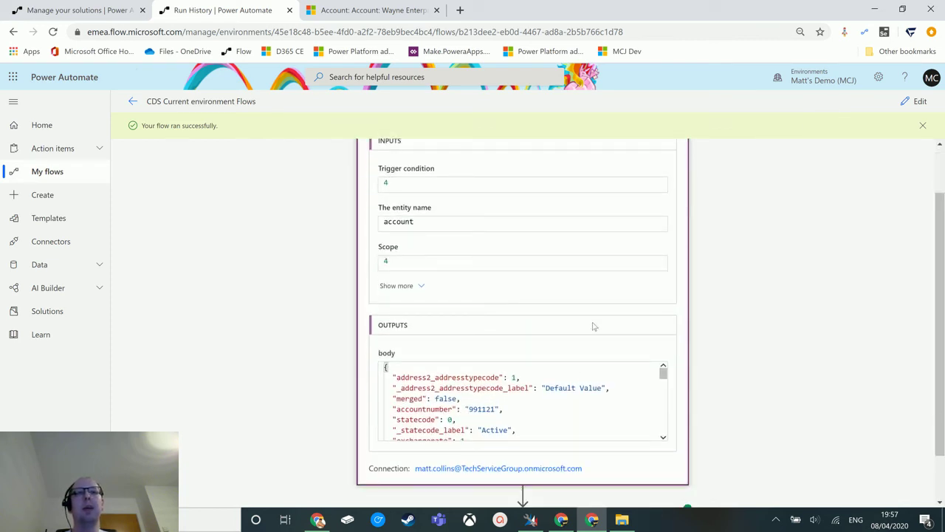
{"action": "scroll", "coordinate": [703, 224], "scroll_direction": "down", "scroll_amount": 1}
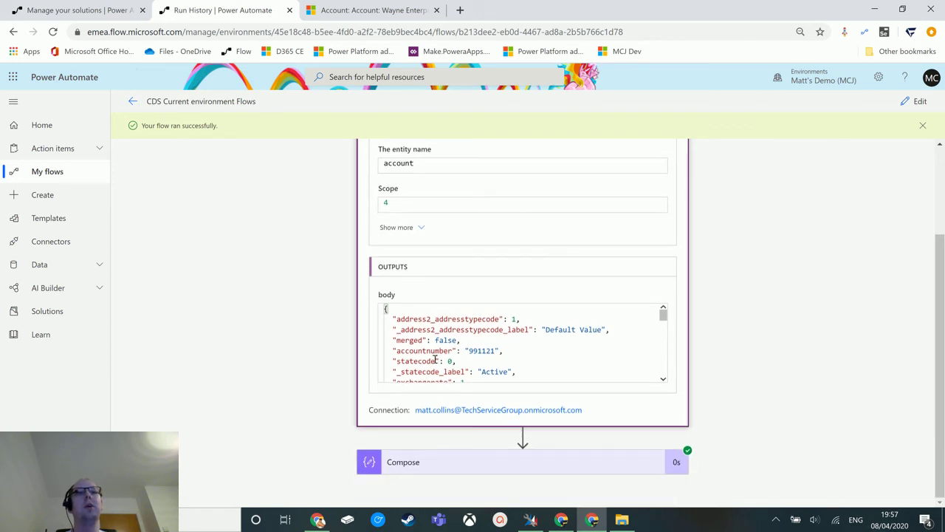
{"action": "scroll", "coordinate": [444, 266], "scroll_direction": "up", "scroll_amount": 2}
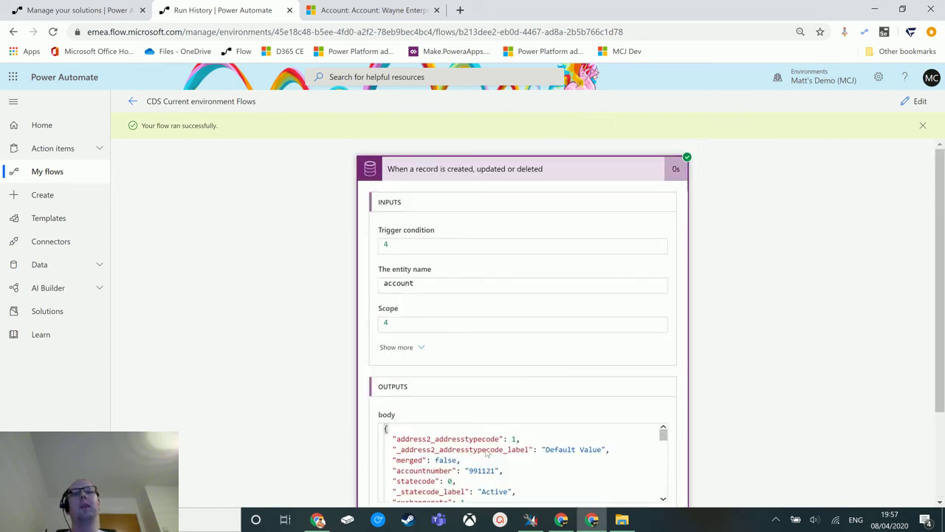
{"action": "left_click", "coordinate": [420, 349]}
{"action": "scroll", "coordinate": [635, 319], "scroll_direction": "down", "scroll_amount": 1}
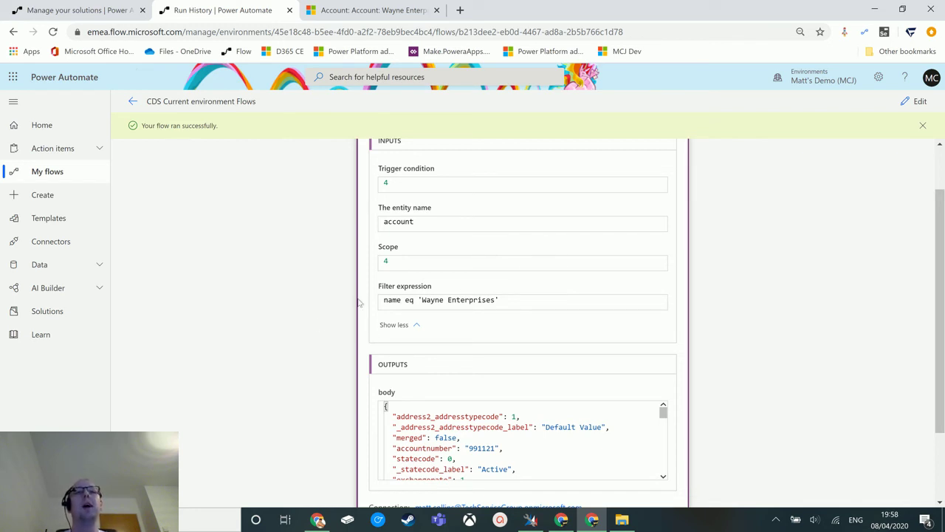
{"action": "scroll", "coordinate": [381, 336], "scroll_direction": "up", "scroll_amount": 1}
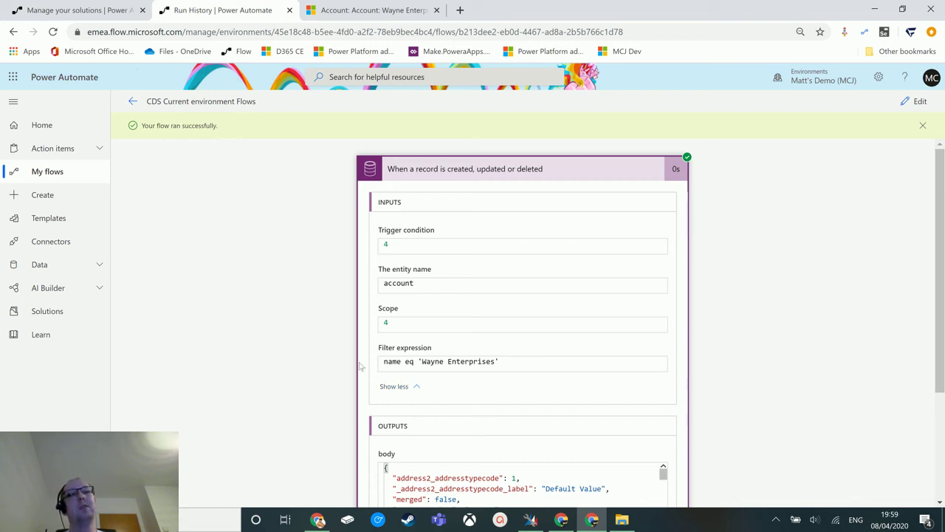
{"action": "left_click", "coordinate": [913, 101]}
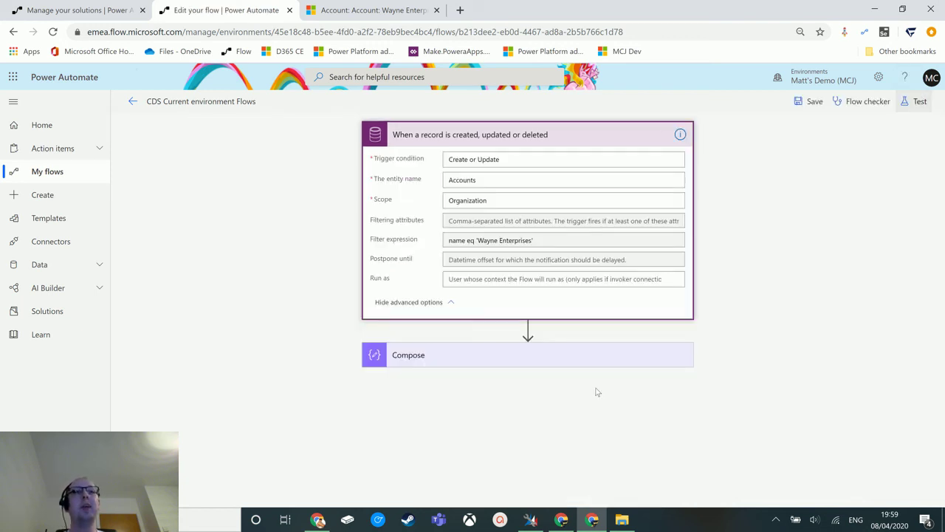